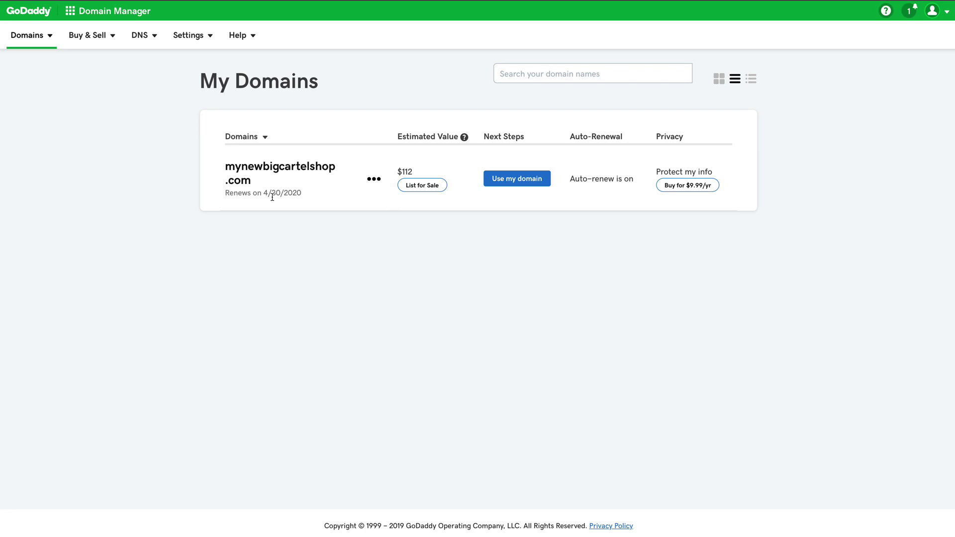
# Choose Manage DNS from the ••• menu of mynewbigcartelshop.com, after briefly opening the apps grid.
pyautogui.click(71, 11)
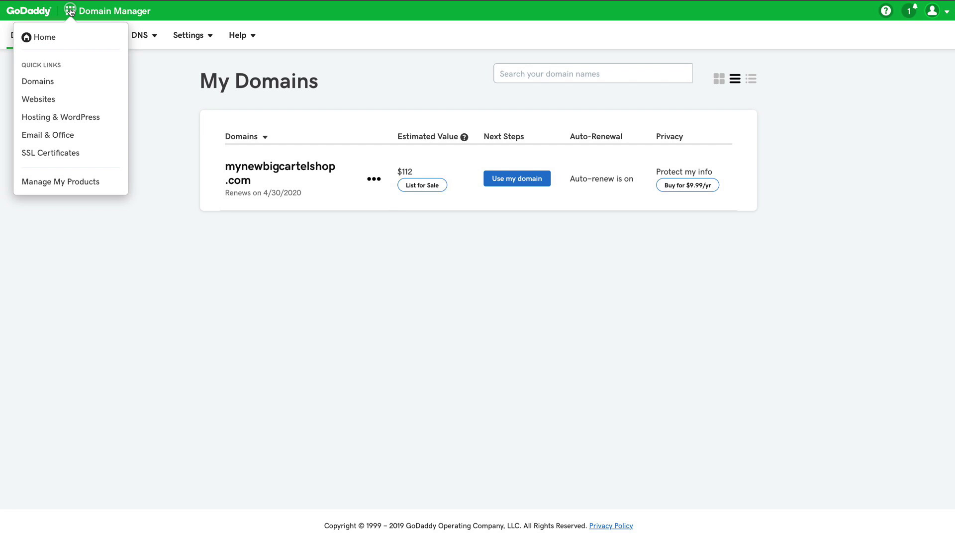
pyautogui.click(165, 87)
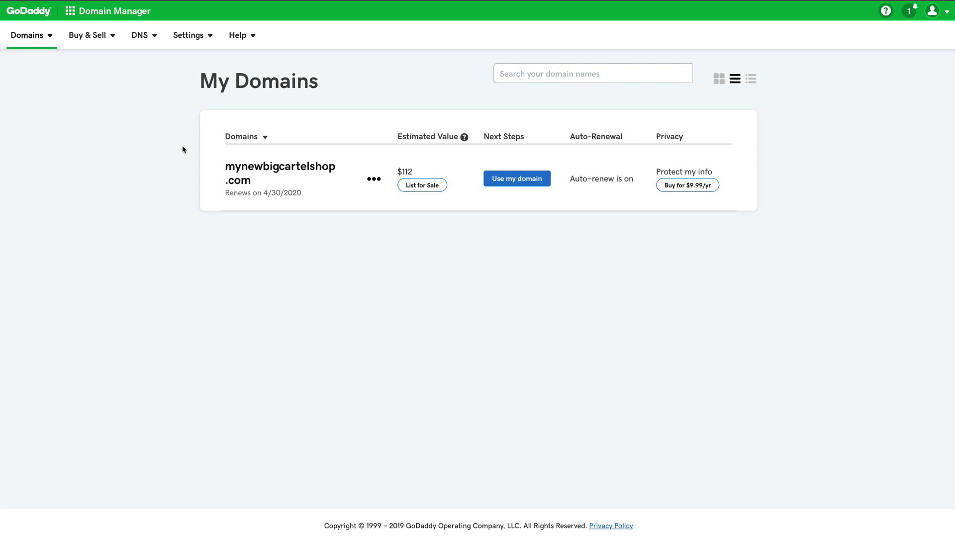
pyautogui.click(374, 181)
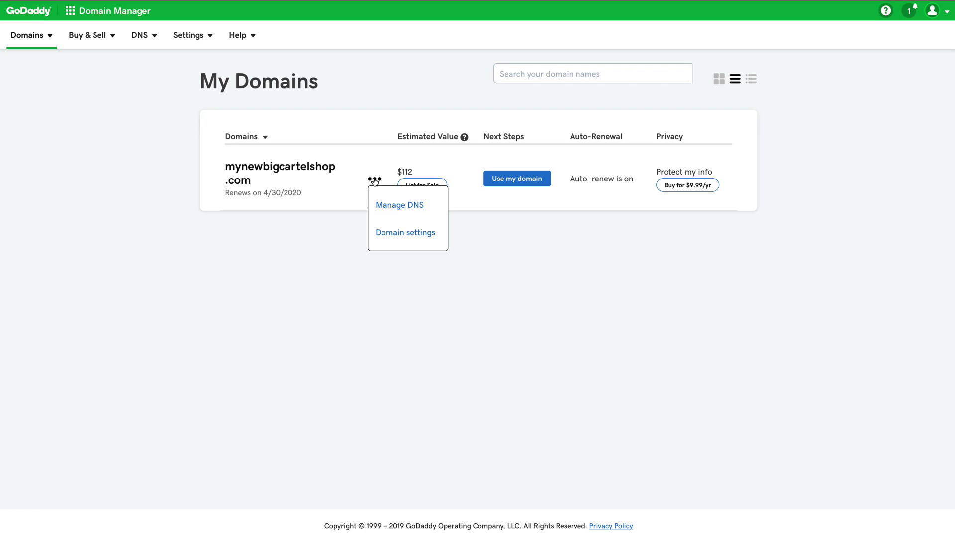
pyautogui.click(387, 205)
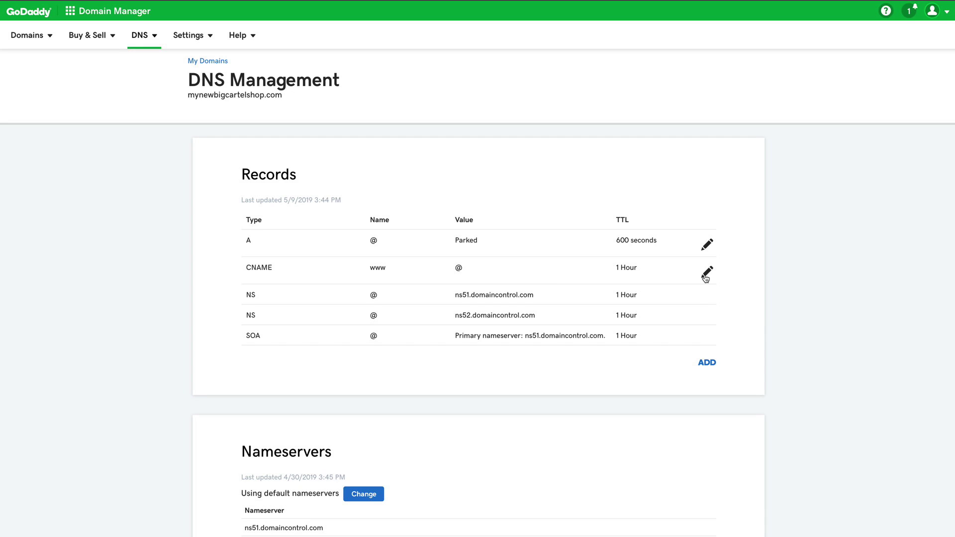
pyautogui.click(709, 362)
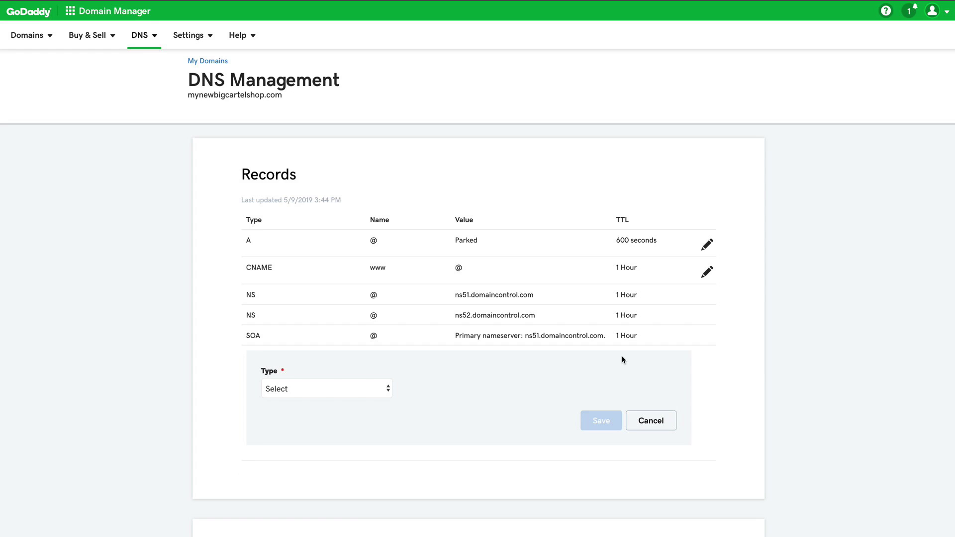
pyautogui.click(388, 391)
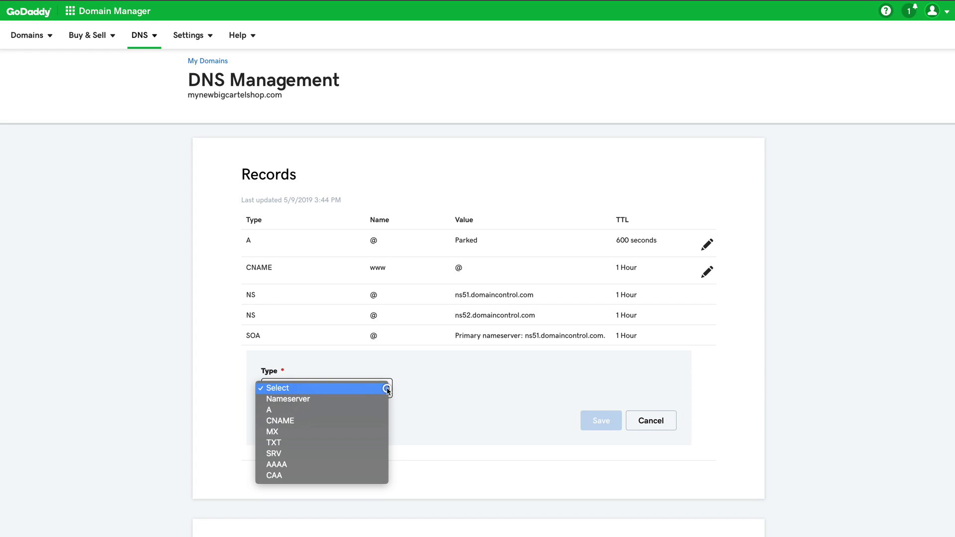
pyautogui.click(350, 421)
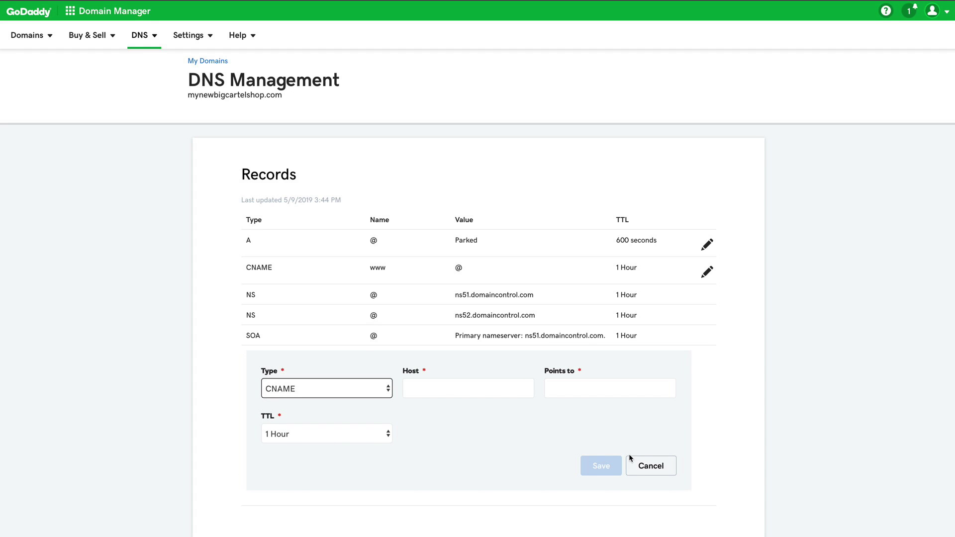
pyautogui.click(642, 466)
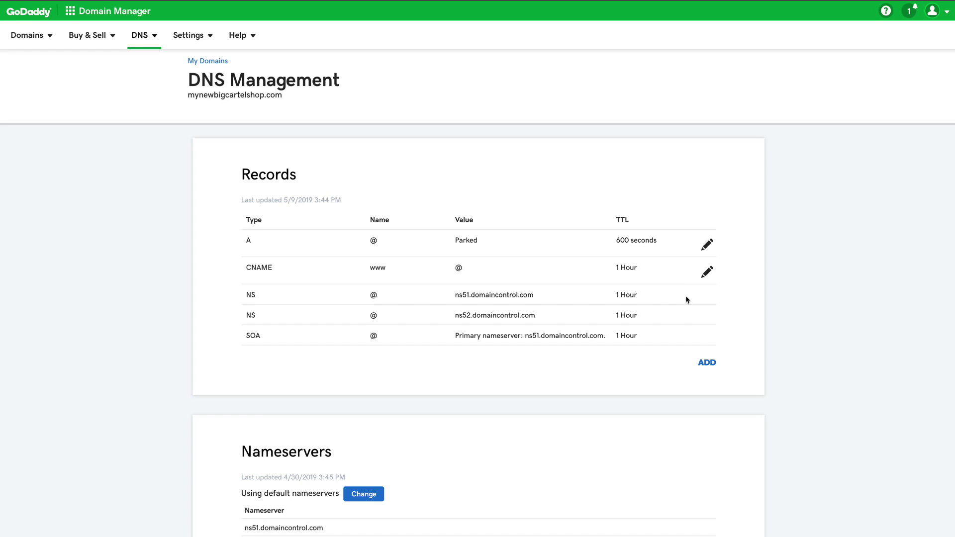
# Change the www CNAME's Points to value from @ to mynewbigcartelshop.bigcartel.com and save.
pyautogui.click(707, 272)
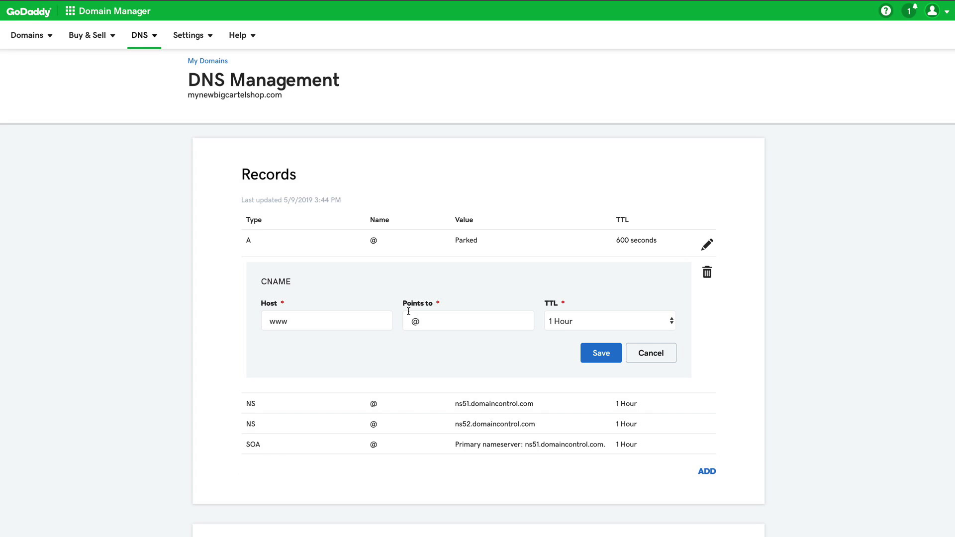
pyautogui.moveTo(423, 322); pyautogui.dragTo(410, 322)
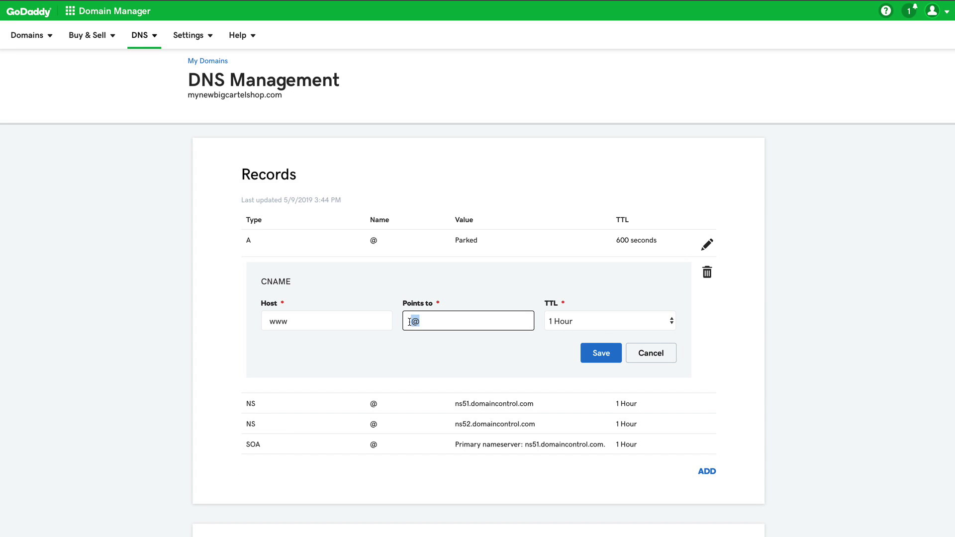
pyautogui.write('mynewbigcartelshop')
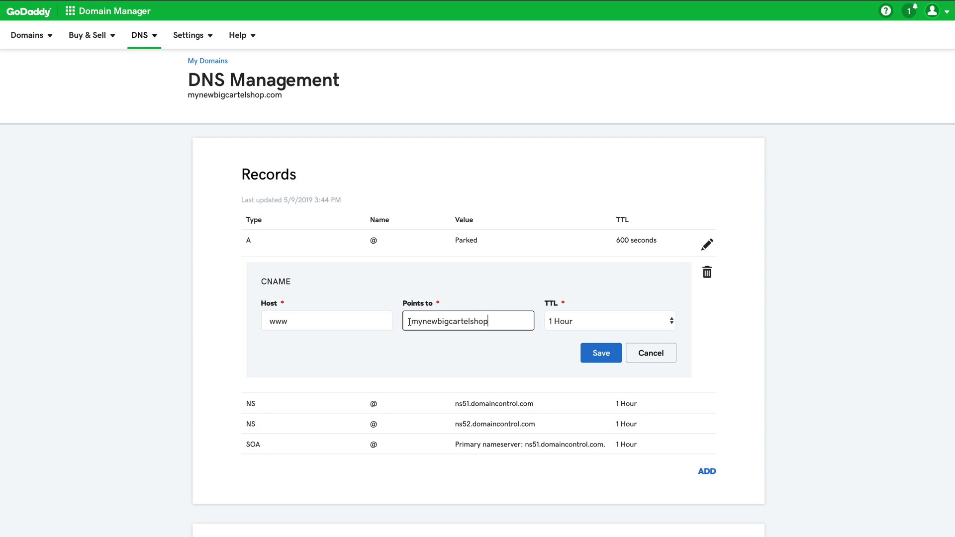
pyautogui.write('.bigcartel.c')
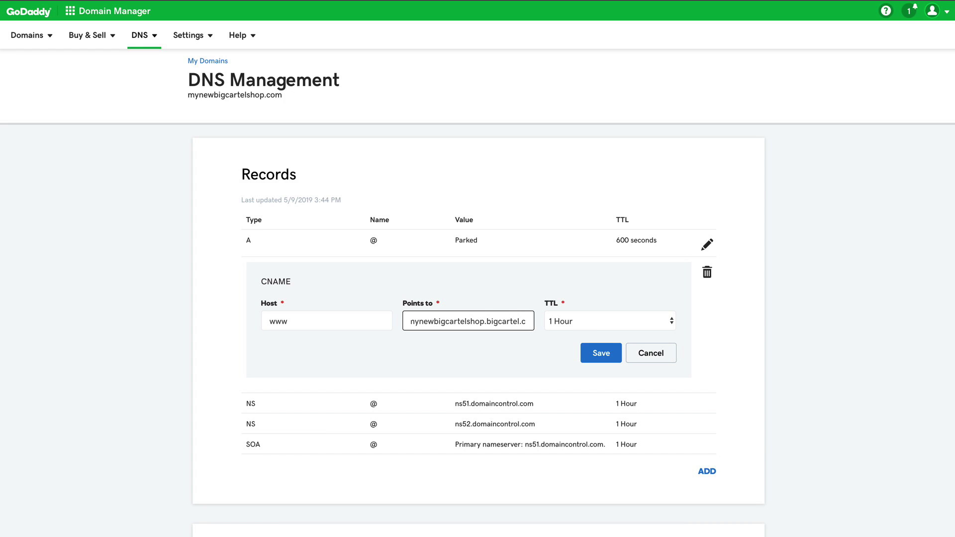
pyautogui.write('om')
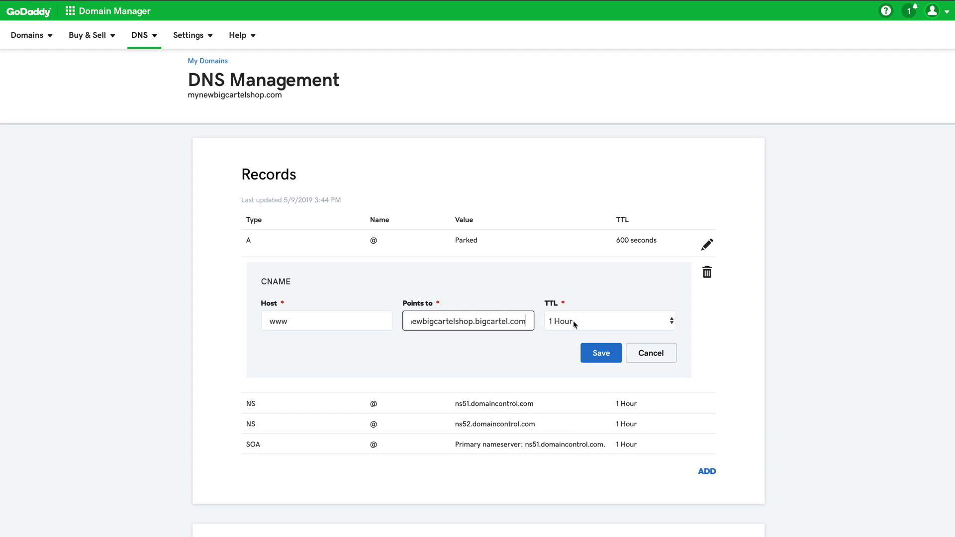
pyautogui.click(599, 353)
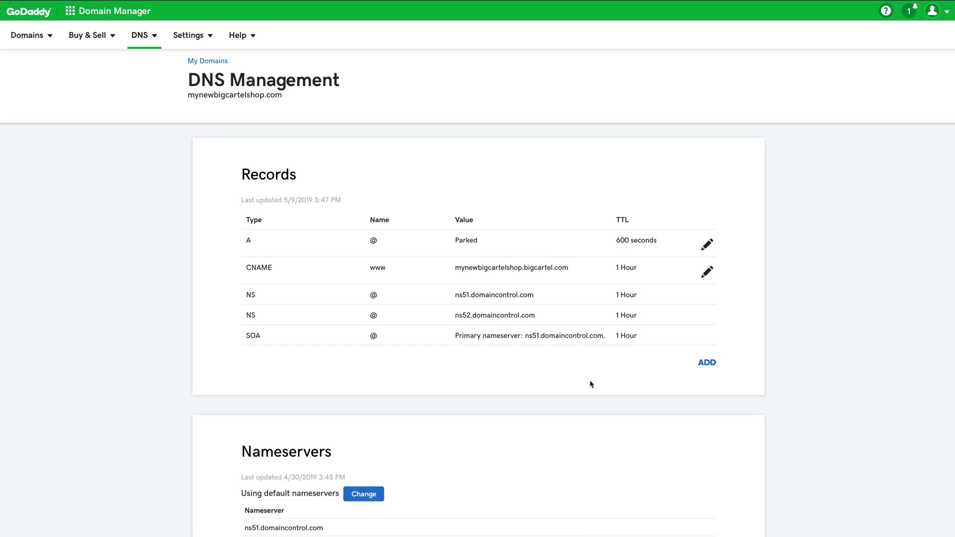
# Scroll down to the Forwarding panel showing domain forwarding not set up.
pyautogui.scroll(-5, 591, 384)
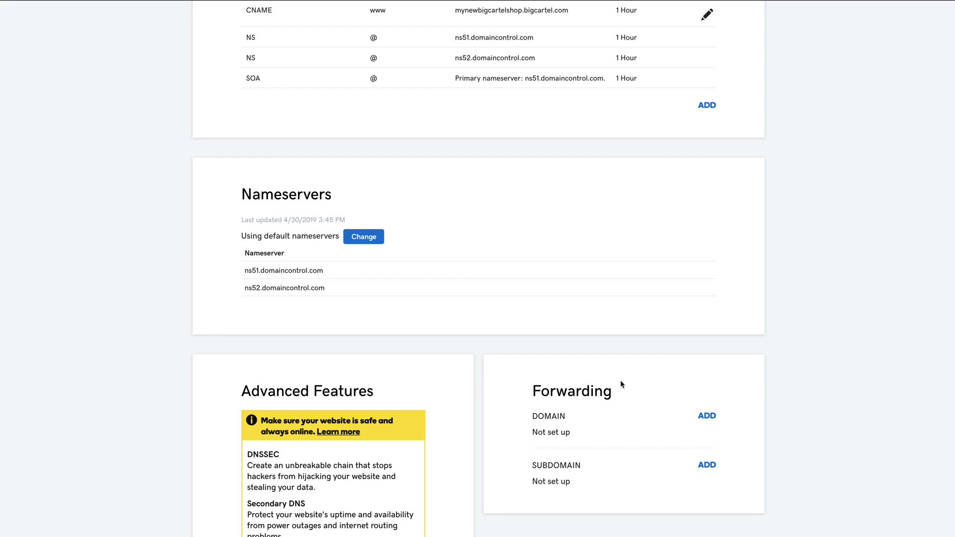
pyautogui.click(707, 417)
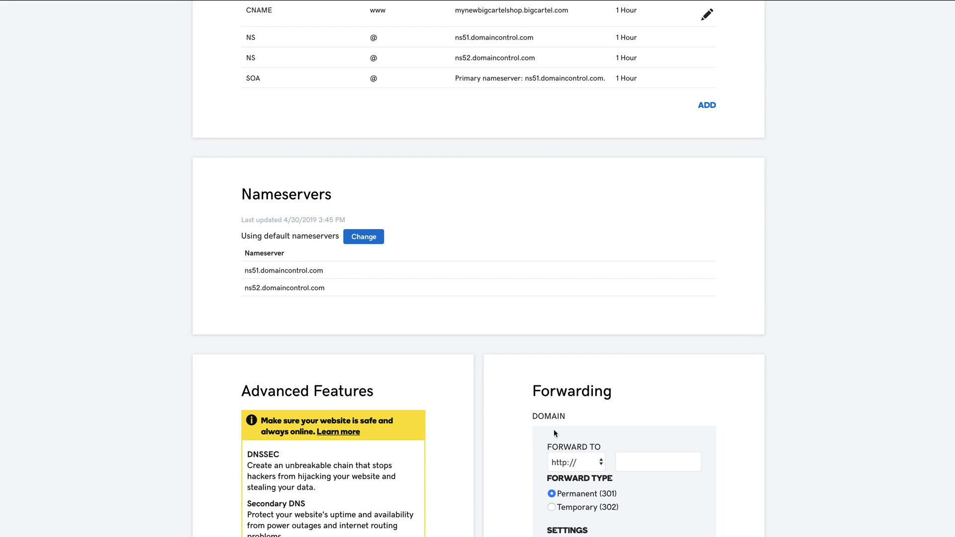
pyautogui.scroll(-1, 547, 413)
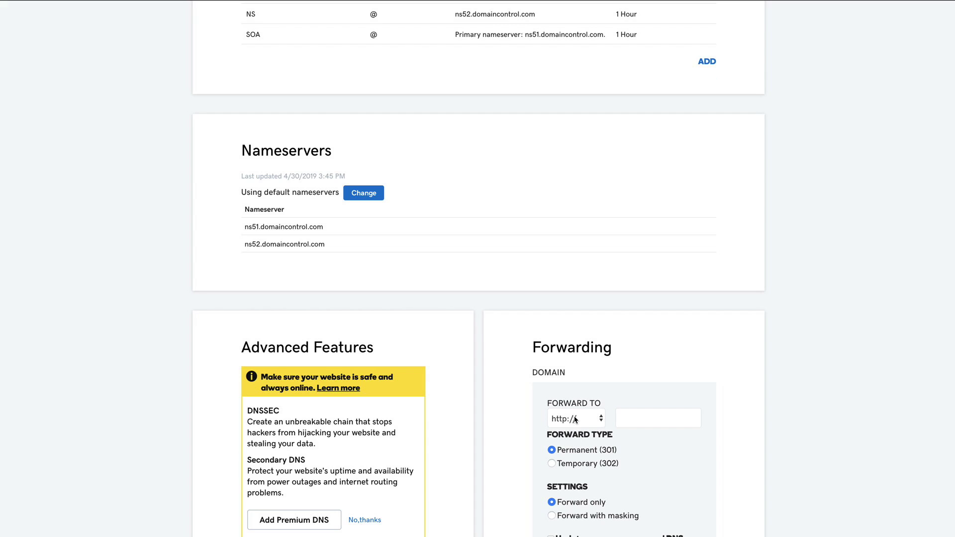
pyautogui.click(599, 420)
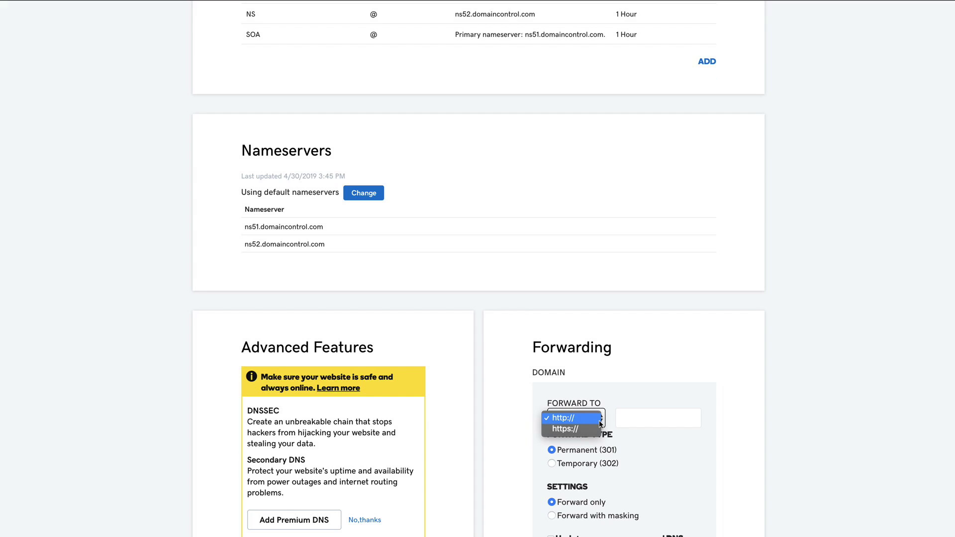
pyautogui.click(622, 419)
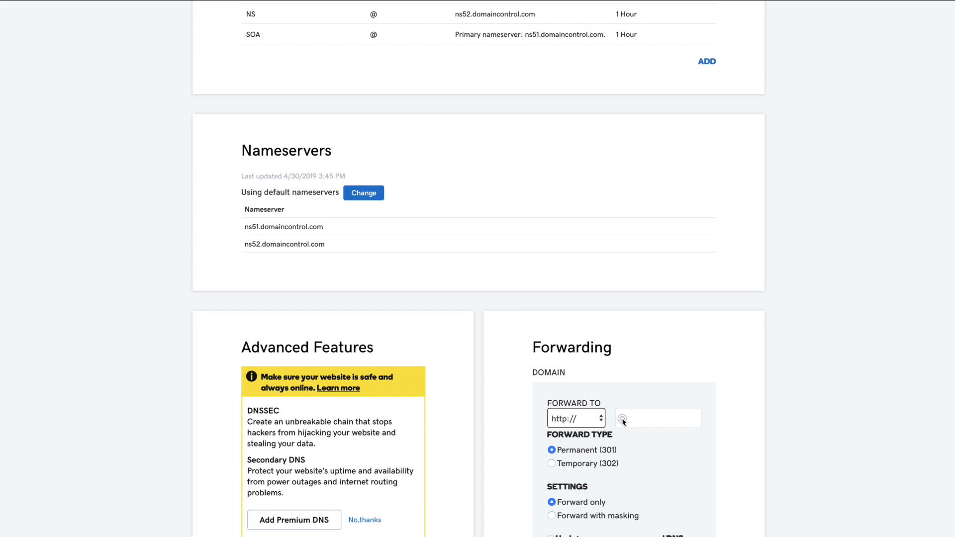
pyautogui.click(624, 419)
pyautogui.write('w')
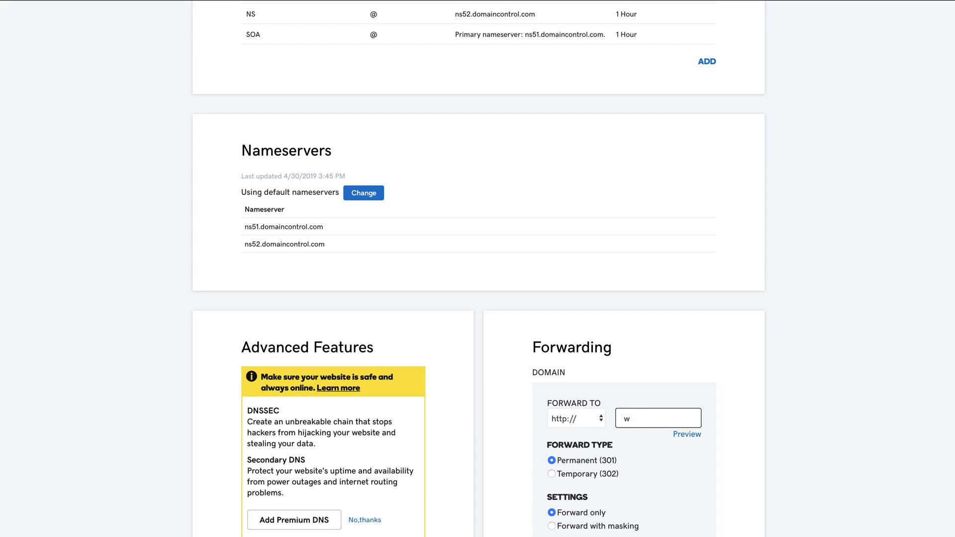
pyautogui.write('ww.')
pyautogui.write('bigcartelshop.com')
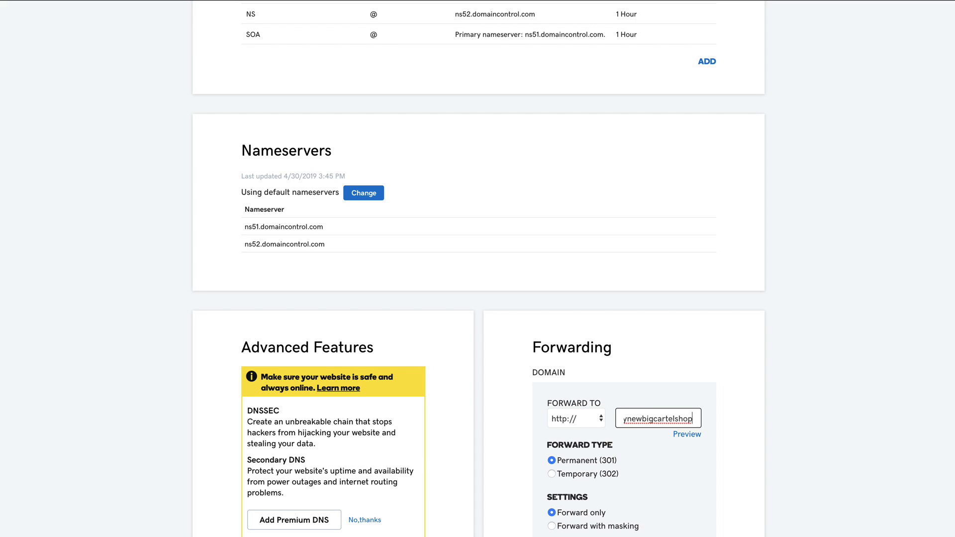
pyautogui.press('Home')
pyautogui.press('Delete')
pyautogui.press('Delete')
pyautogui.press('Delete')
pyautogui.press('Delete')
pyautogui.press('End')
pyautogui.hscroll(-3, 644, 423)
pyautogui.scroll(-1, 629, 442)
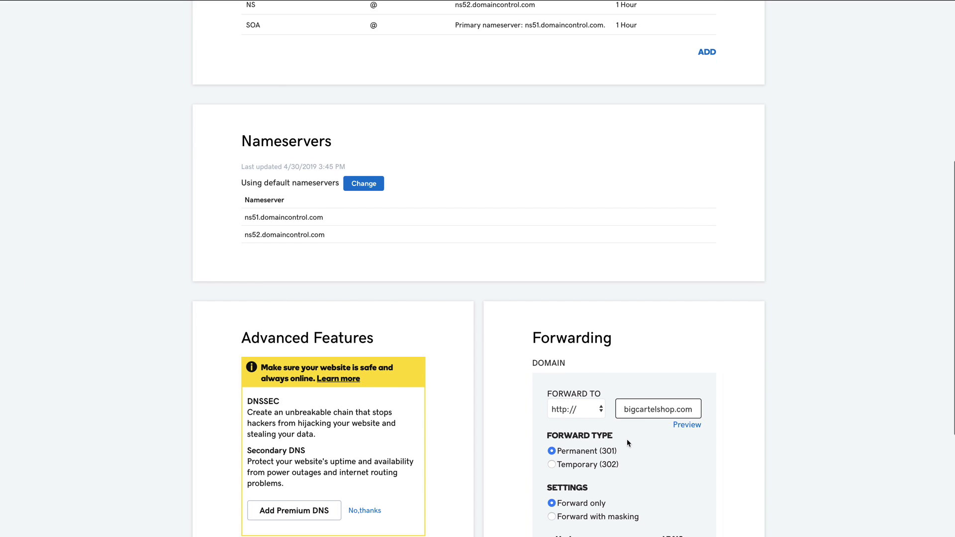
pyautogui.doubleClick(632, 411)
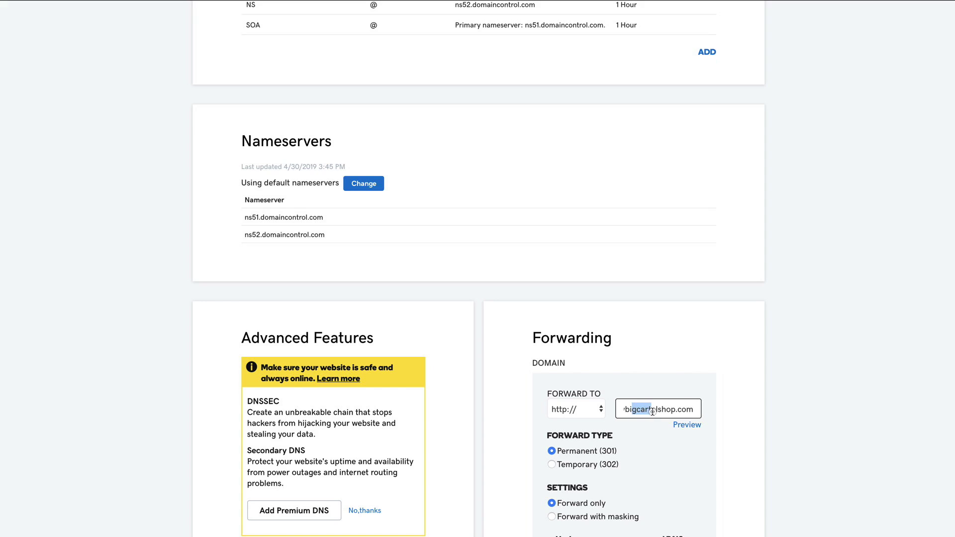
pyautogui.click(629, 408)
pyautogui.press('Home')
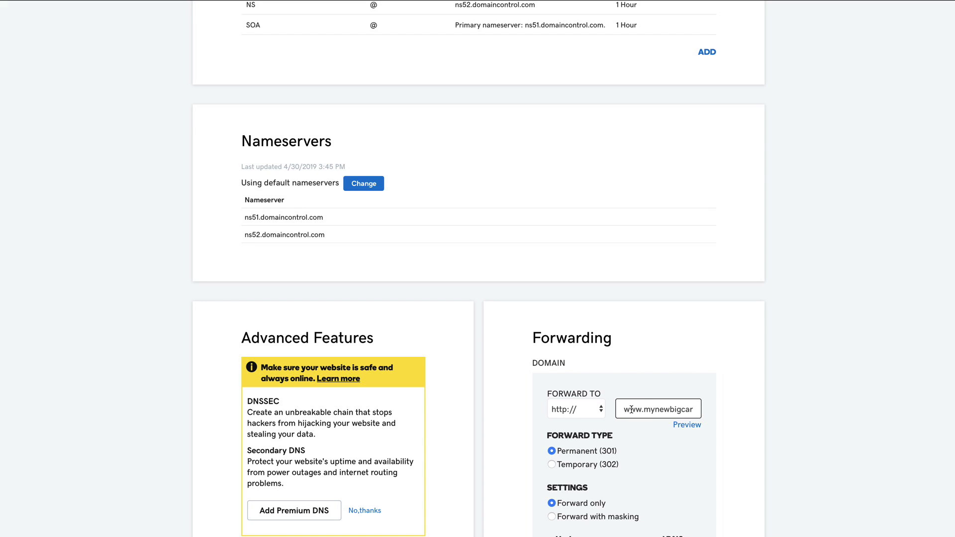
# Tick 'Update my nameservers and DNS settings' and save the forwarding.
pyautogui.scroll(-1, 542, 430)
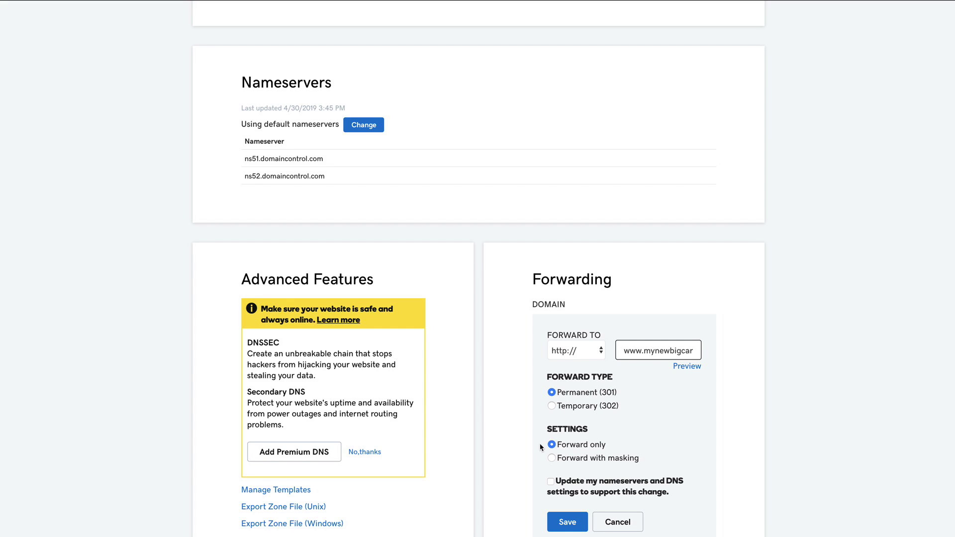
pyautogui.scroll(-1, 540, 446)
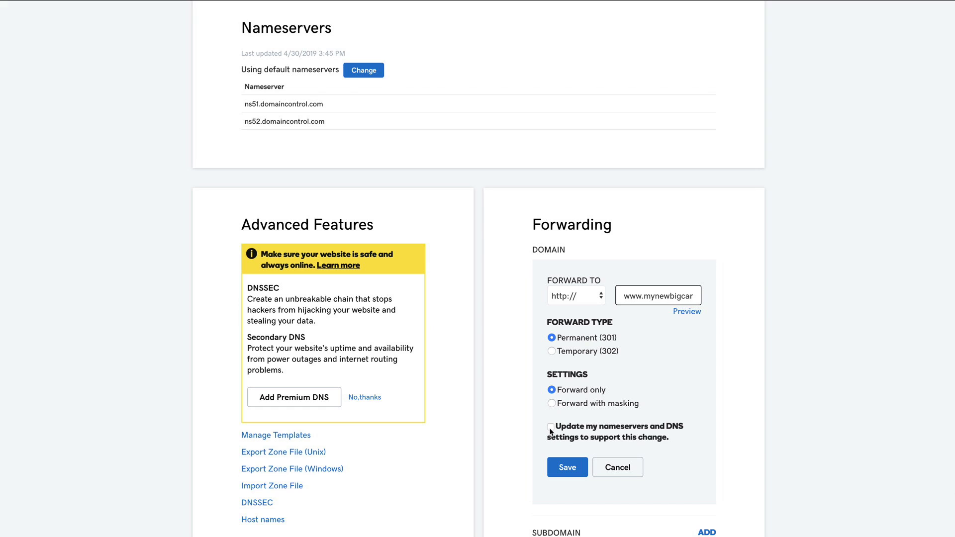
pyautogui.click(551, 428)
pyautogui.click(568, 468)
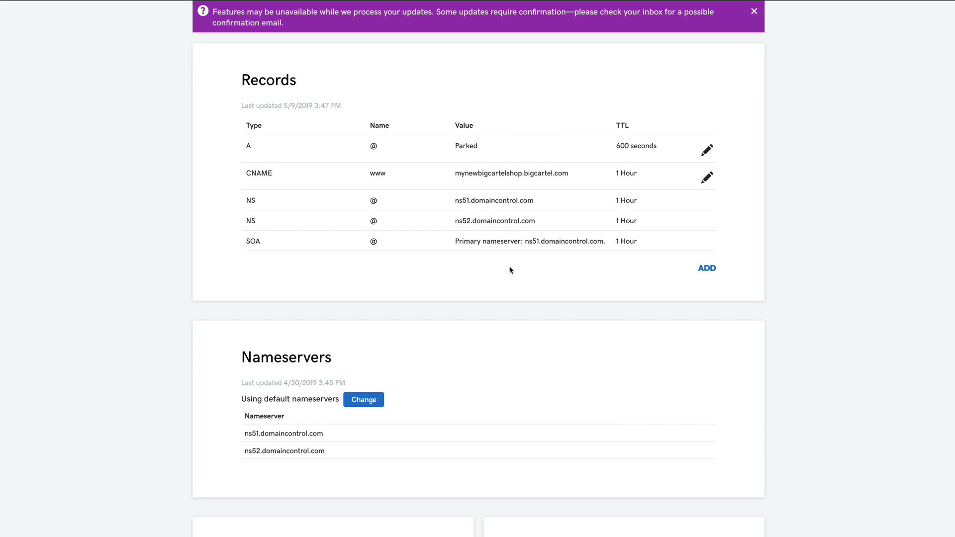
# Edit the Big Cartel shop info and start adding a custom domain for the shop.
pyautogui.scroll(-5, 511, 194)
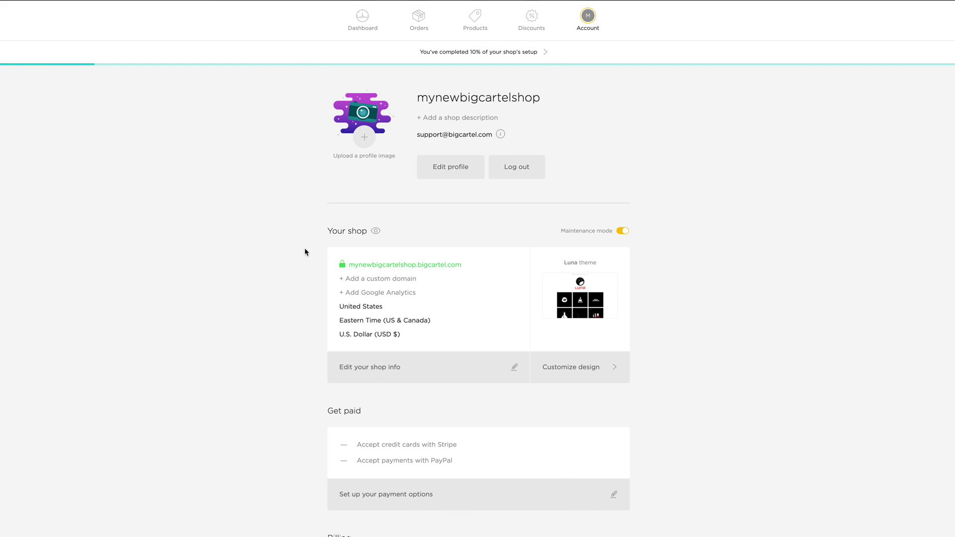
pyautogui.click(349, 368)
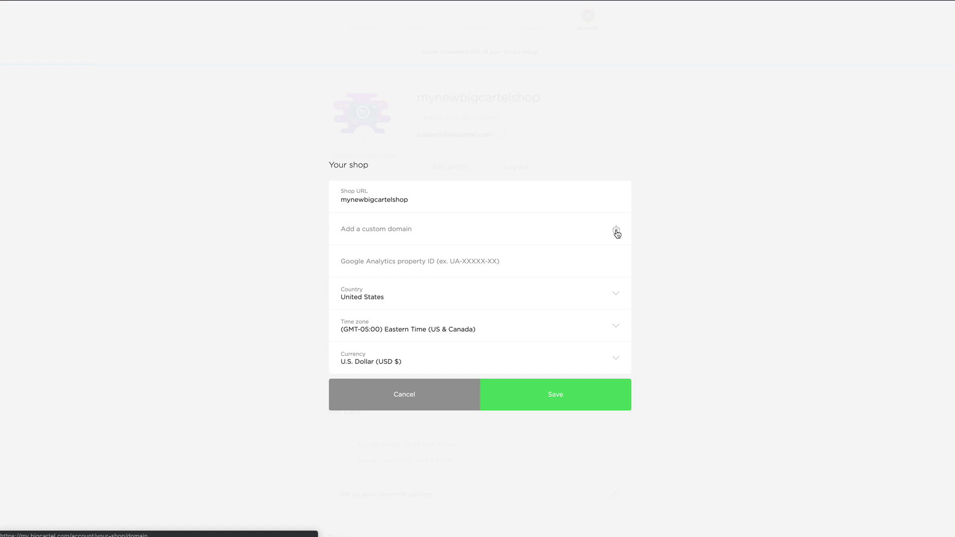
pyautogui.click(617, 230)
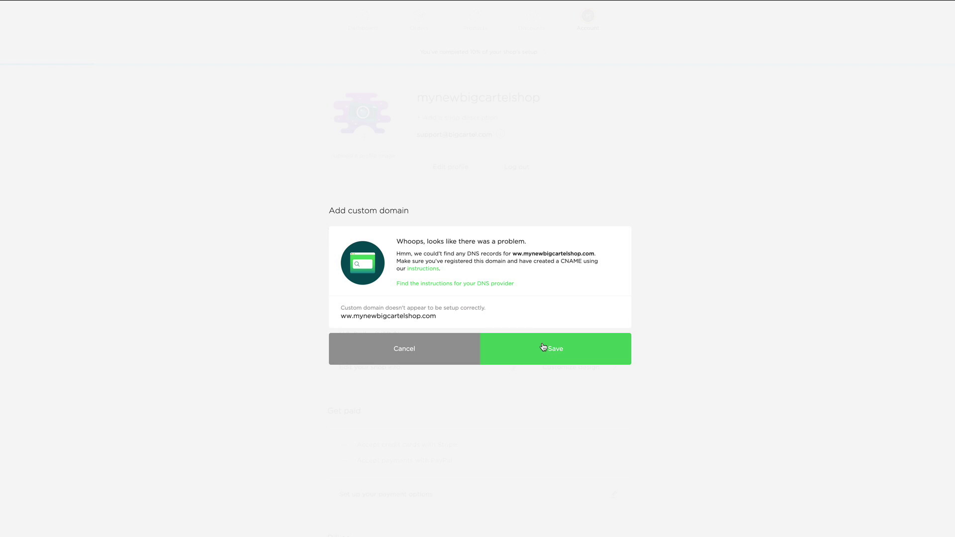
pyautogui.click(349, 316)
pyautogui.write('w')
pyautogui.click(551, 351)
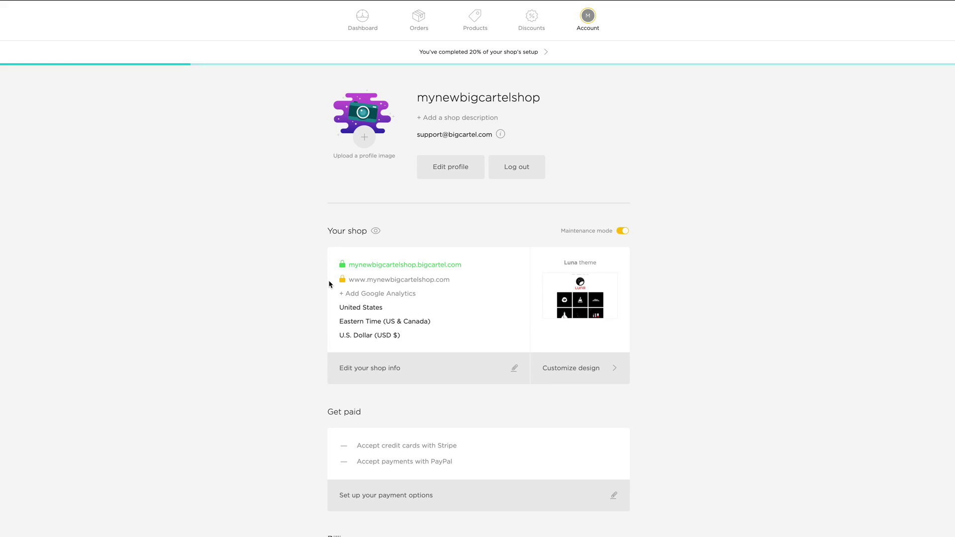
pyautogui.moveTo(343, 284)
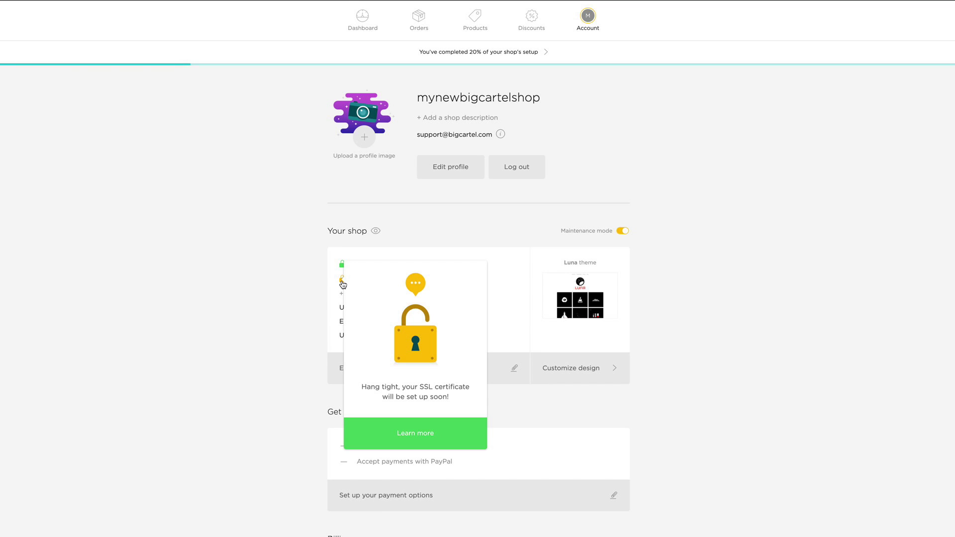